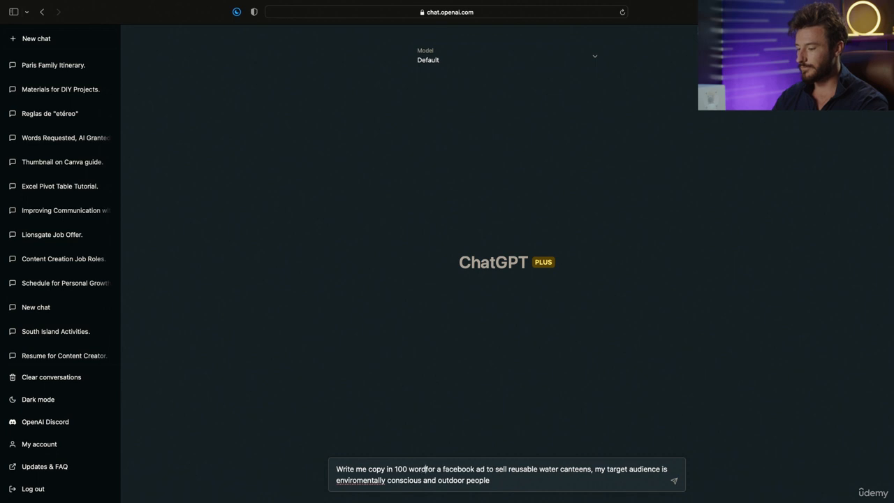
Send the request for 100-word Facebook ad copy selling reusable water canteens to environmentally conscious, outdoor people, and highlight the hashtags in the reply.
key("Return")
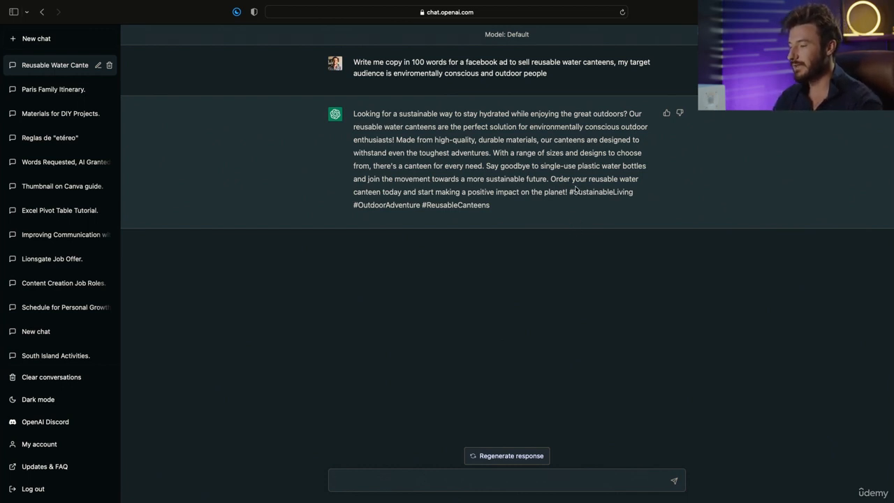
left_click_drag(569, 192, 636, 200)
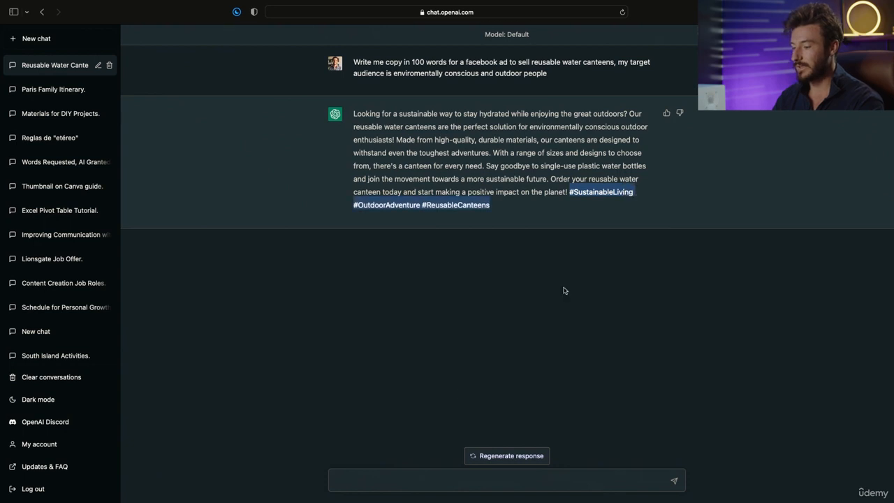
Draft the follow-up "Please include title, add a call to action and be more persuasive".
left_click(367, 483)
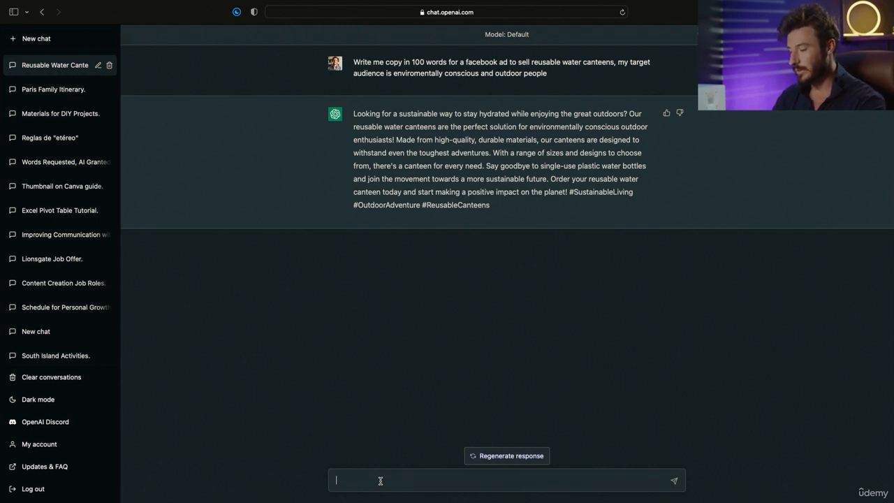
type("Please include title, call to action and be more persuasive")
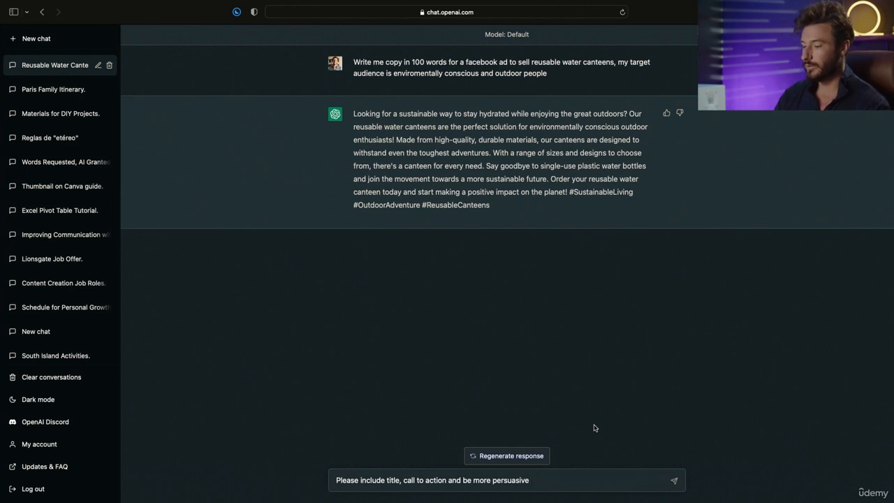
left_click(447, 480)
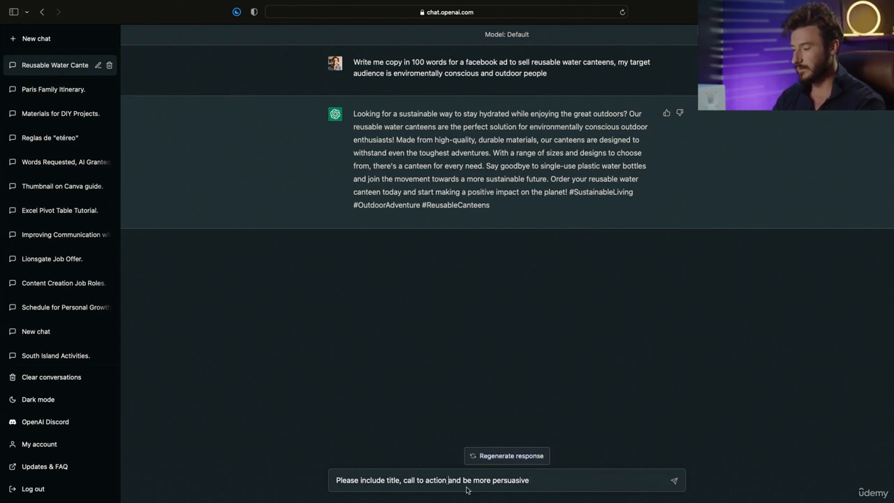
left_click(401, 480)
type("add a")
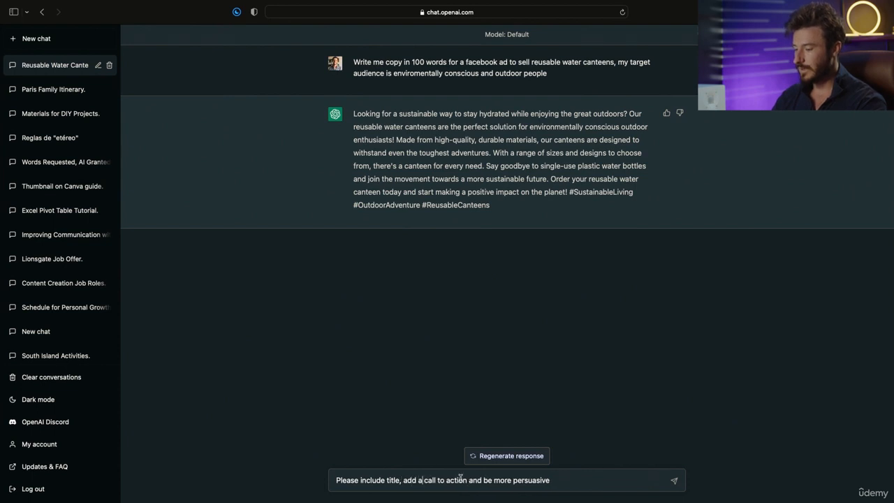
Send the follow-up with "to sign up for our newsletter" added after "call to action", and highlight the reply's call-to-action paragraph.
left_click(467, 480)
type("to ")
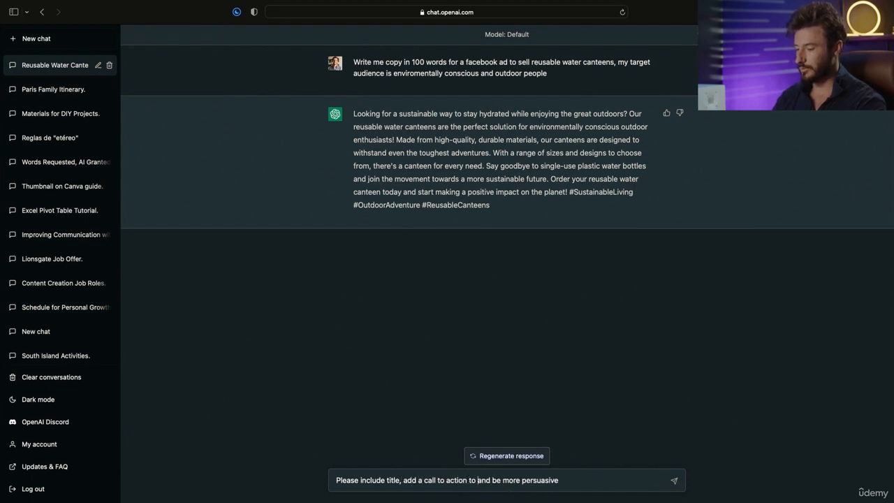
type("sign up for ou")
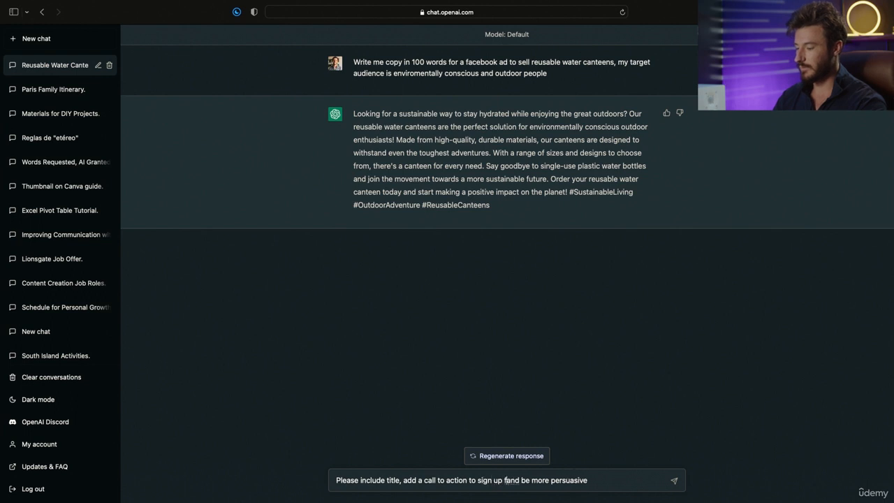
type("r news")
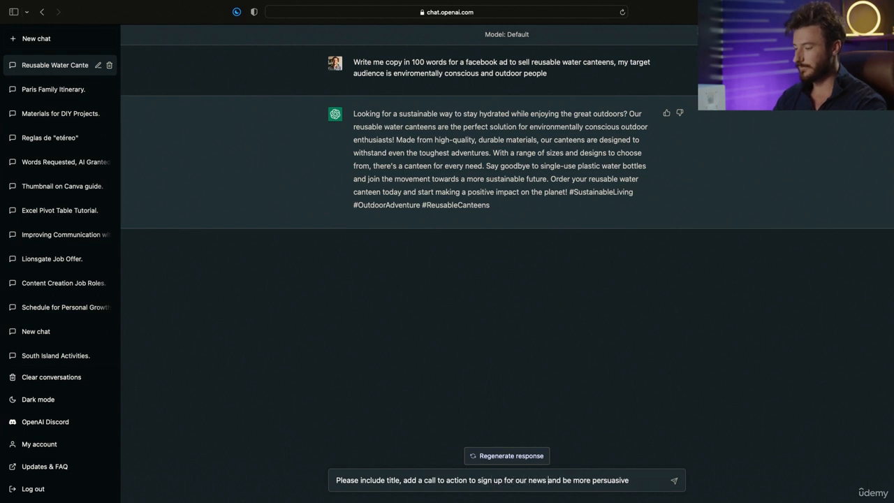
key("BackSpace")
type("letter")
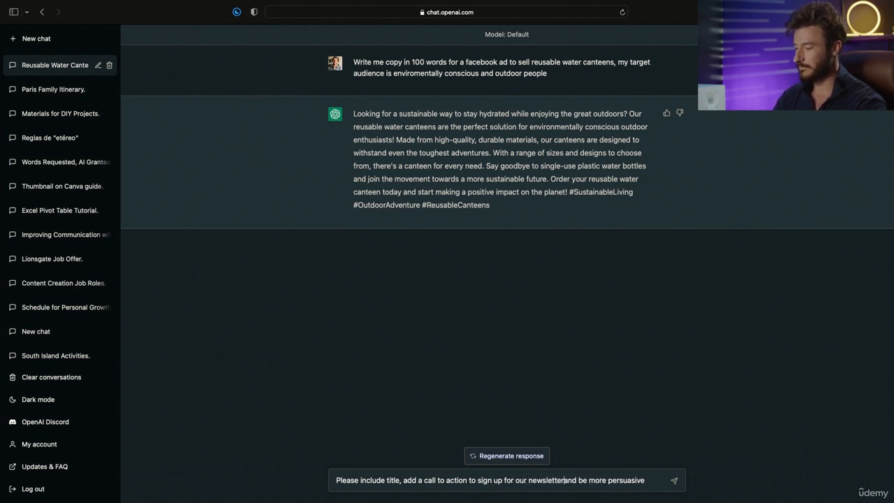
key("Return")
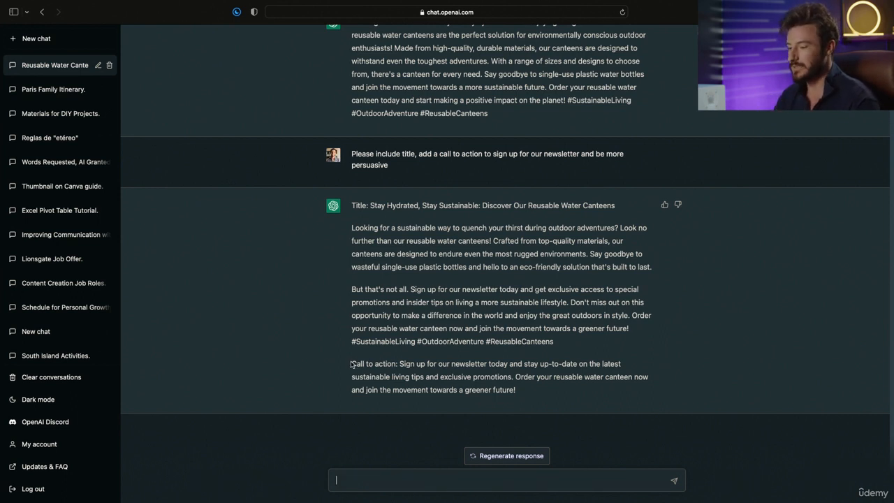
left_click_drag(351, 365, 591, 392)
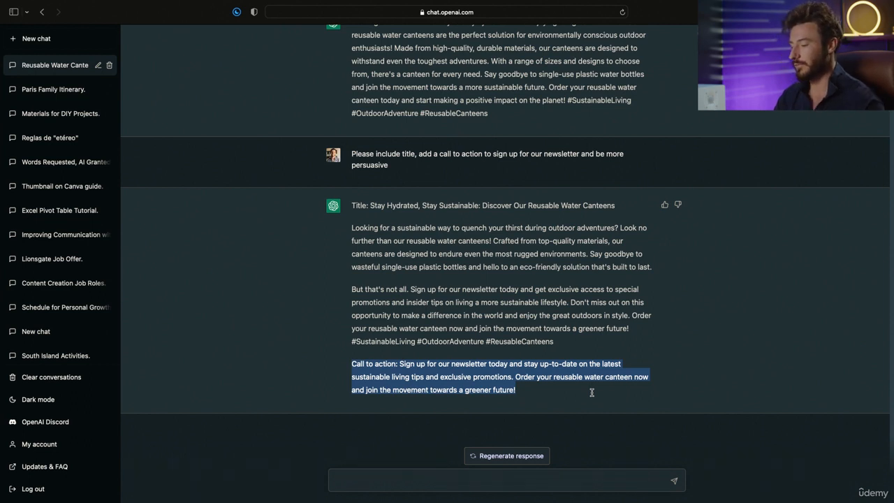
left_click(529, 392)
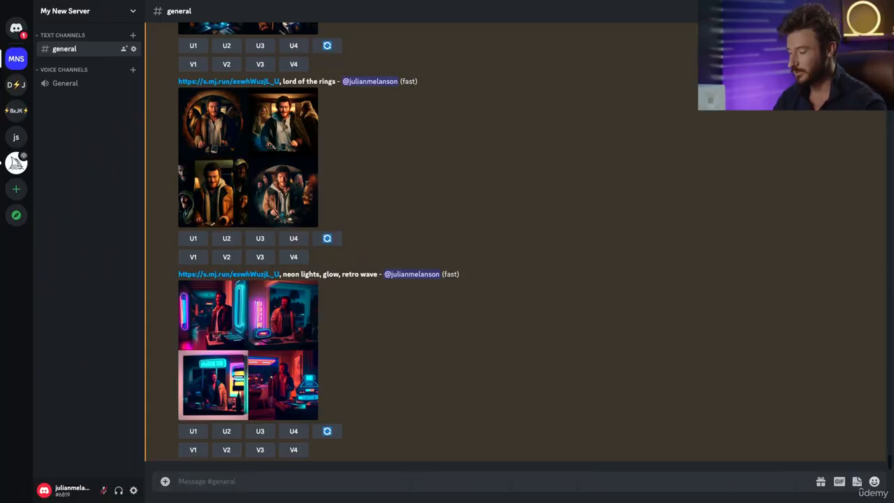
In Discord's general channel, start a Midjourney /imagine prompt reading "product photoshoot for a reusable water canteen,".
type("/ima")
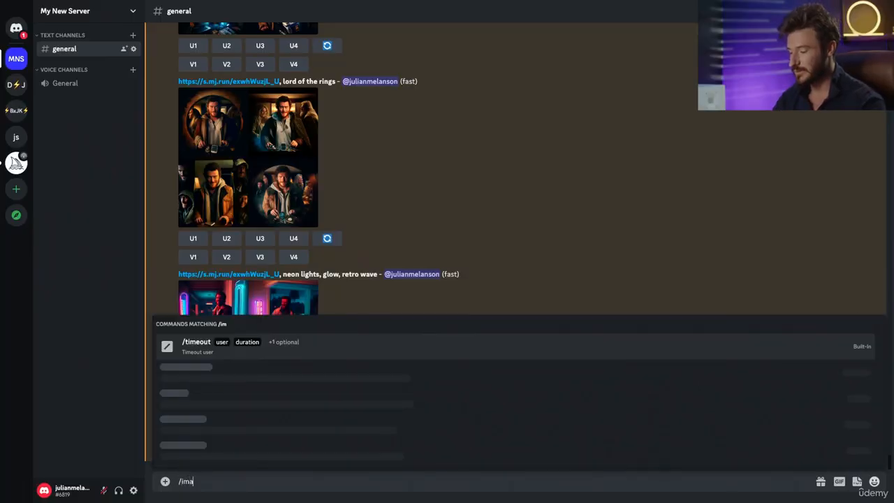
type("g")
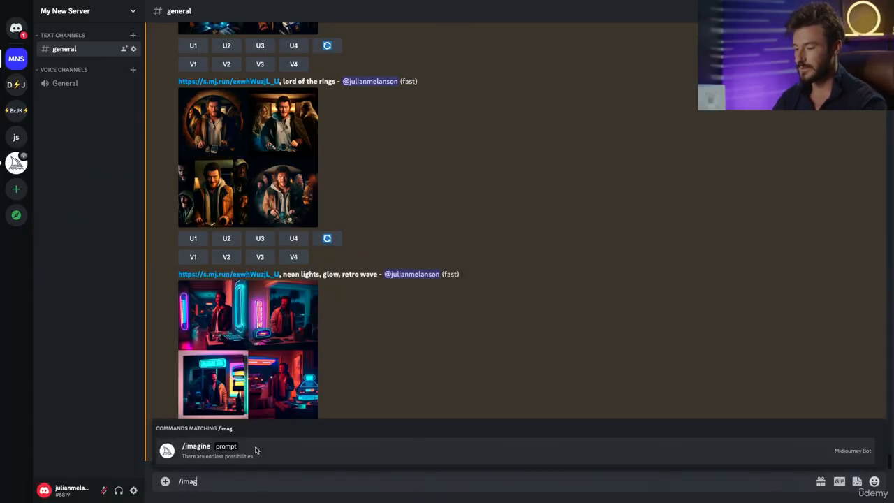
left_click(255, 451)
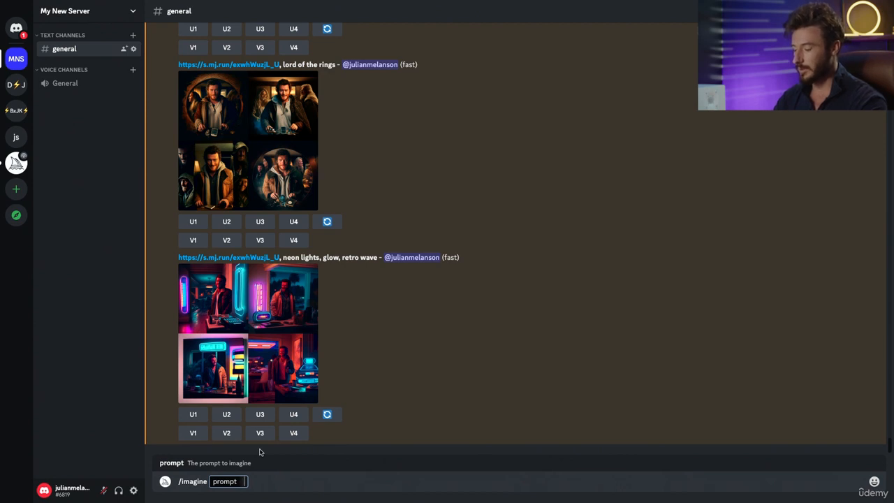
type("product photo")
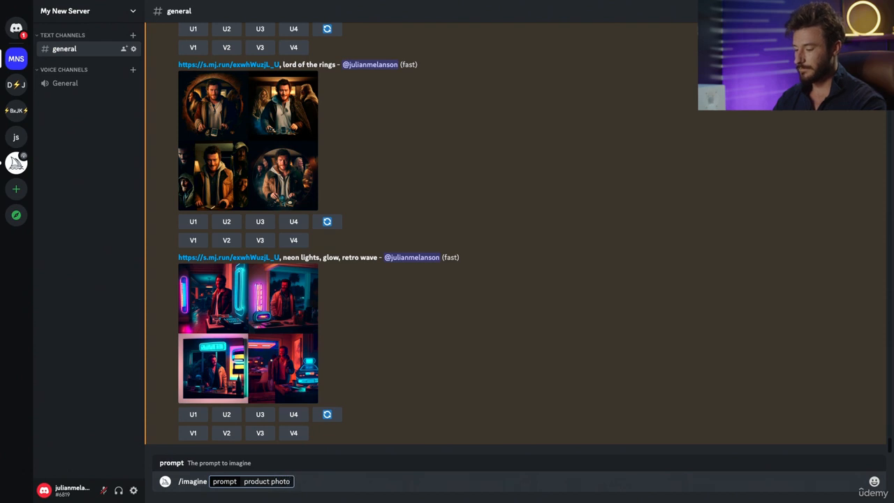
type("shoot for")
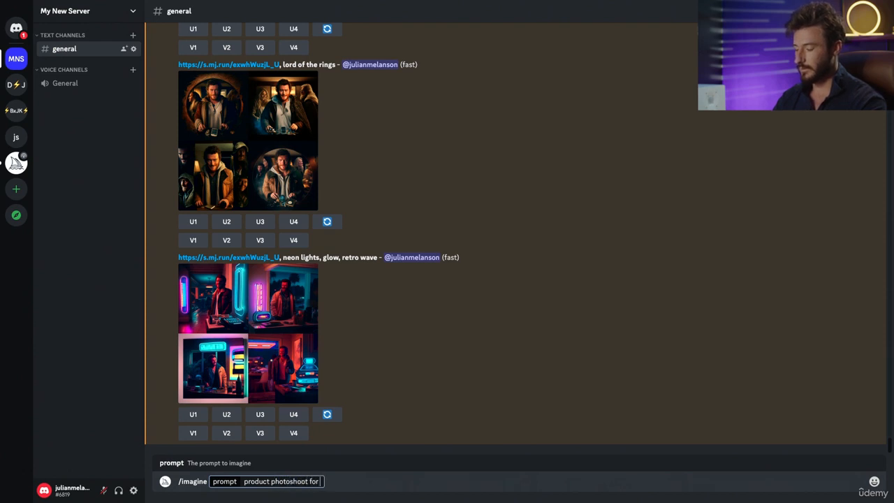
type(" a reusable")
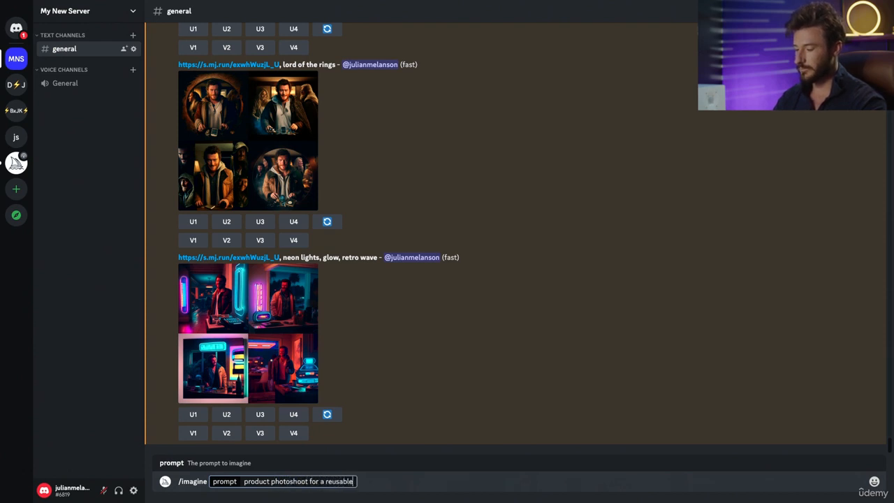
type(" water cant")
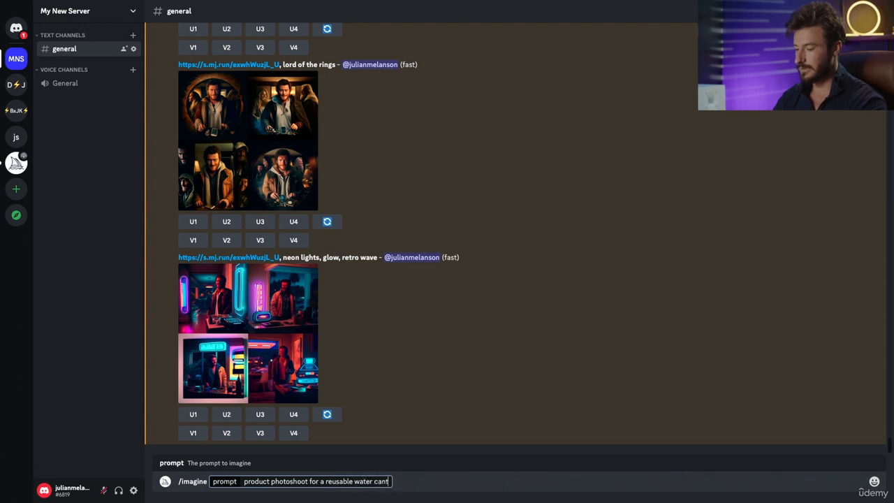
type("een, ")
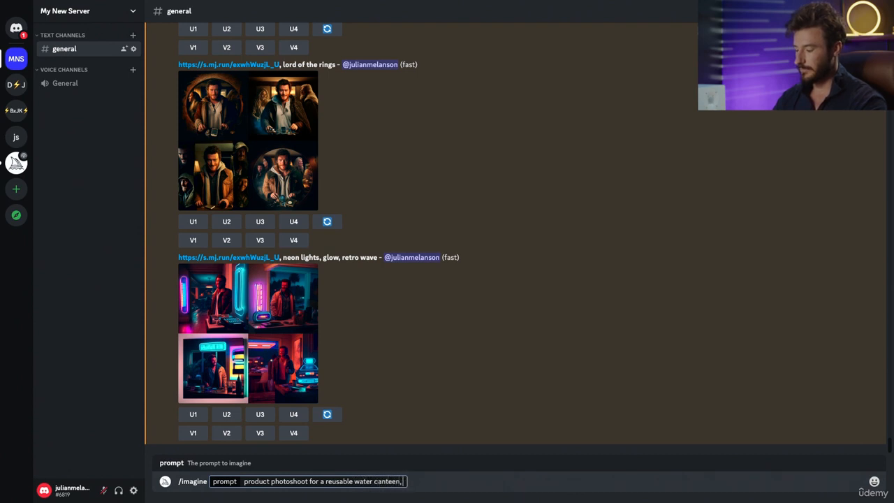
Complete the image prompt with "professional lighting, blue colored backdrop, photorealistic" and submit it.
type("profes")
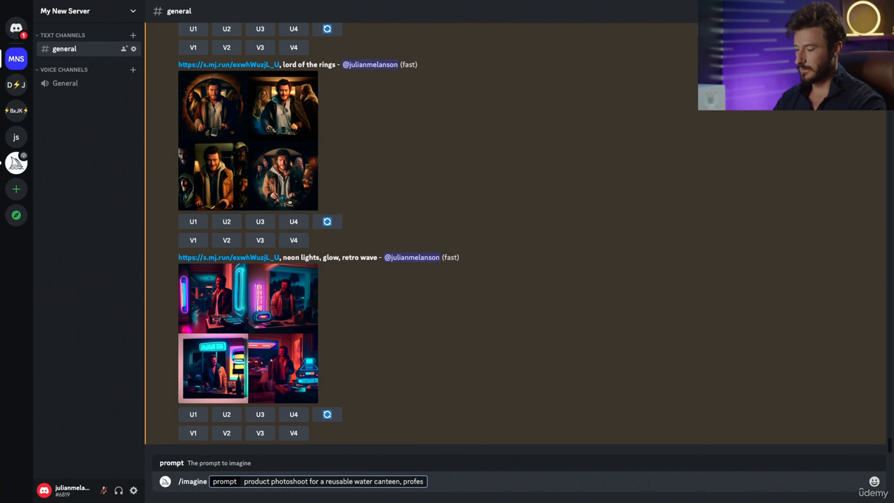
type("sional lighting")
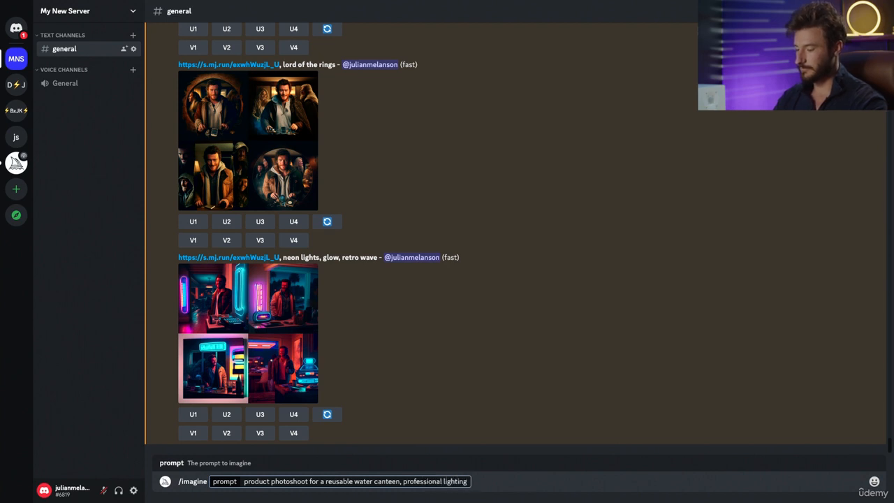
type(",")
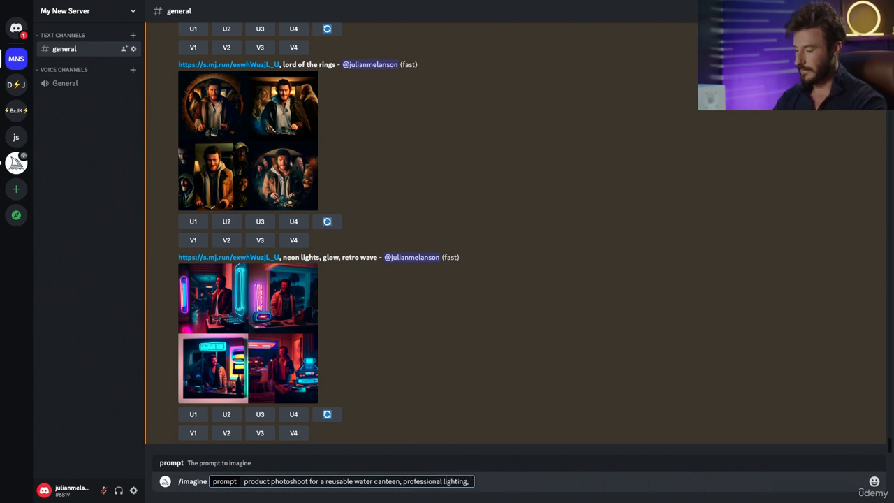
type(" red")
key("BackSpace")
key("BackSpace")
key("BackSpace")
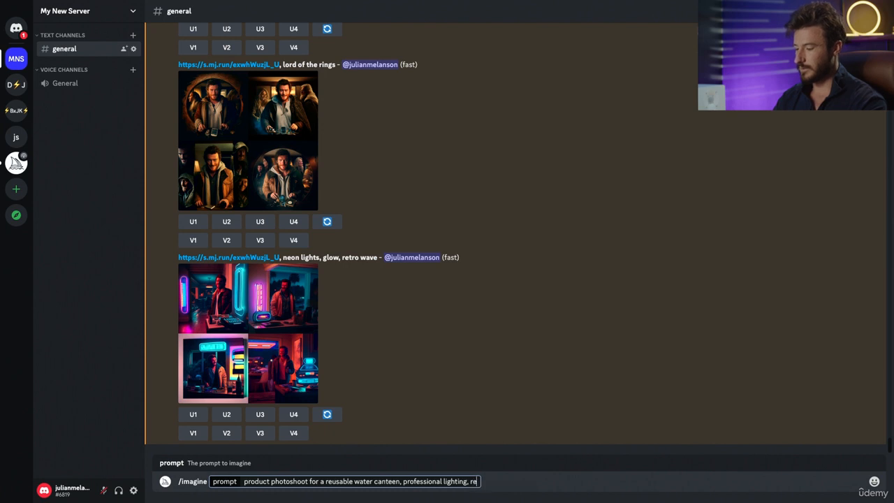
type("blue colored back")
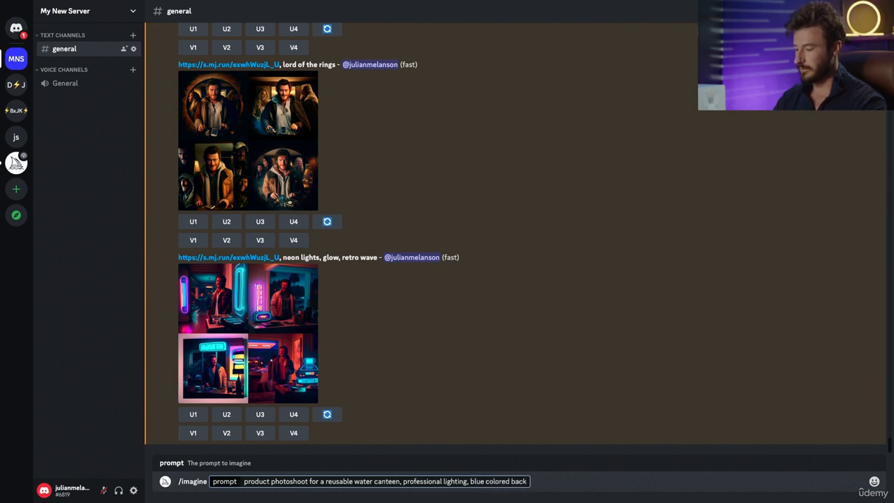
type("drop, phot")
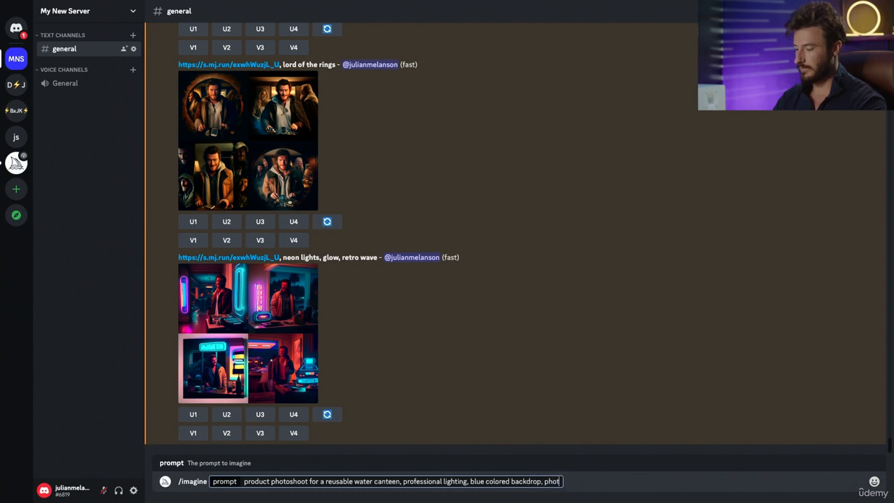
type("orealis")
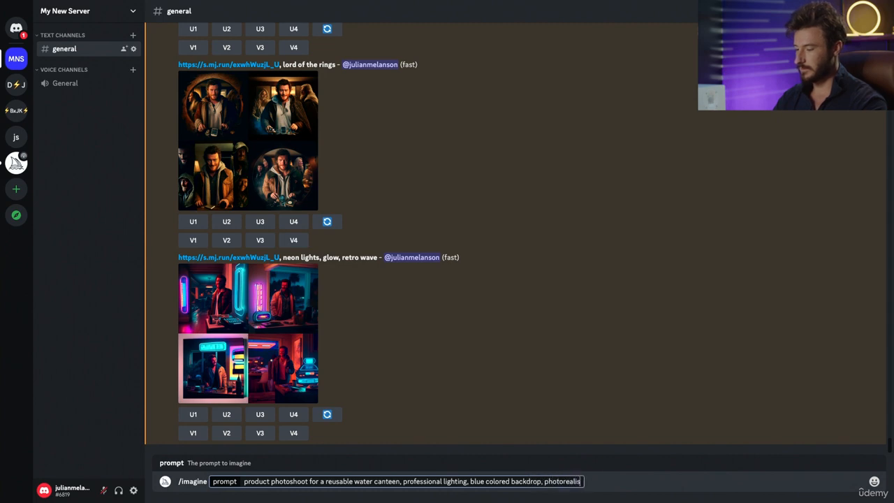
type("tic")
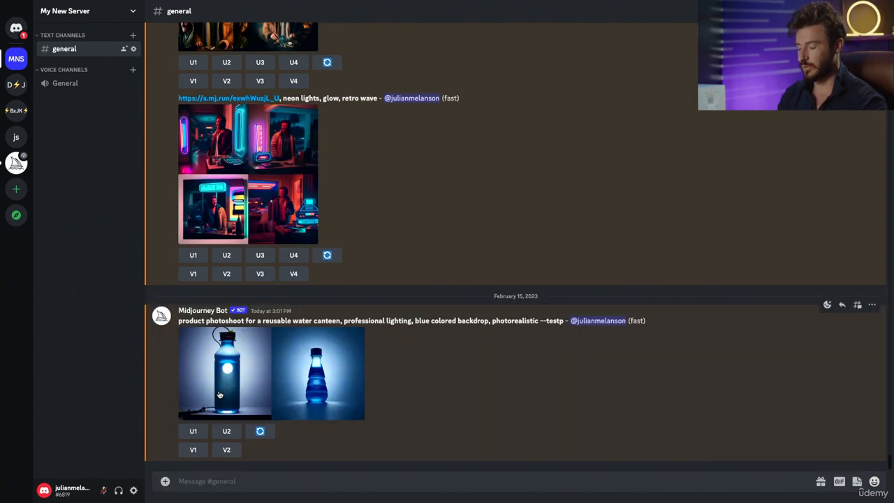
View the generated canteen images enlarged and upscale the first one.
left_click(219, 393)
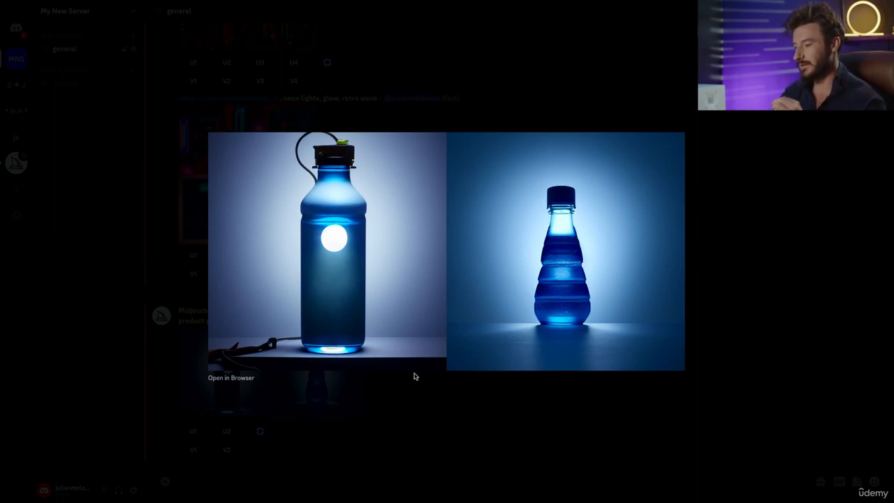
left_click(344, 429)
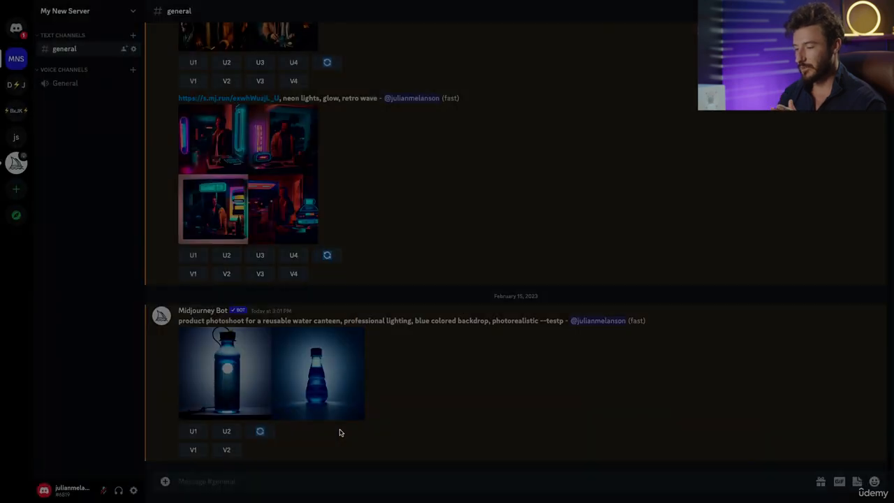
left_click(194, 431)
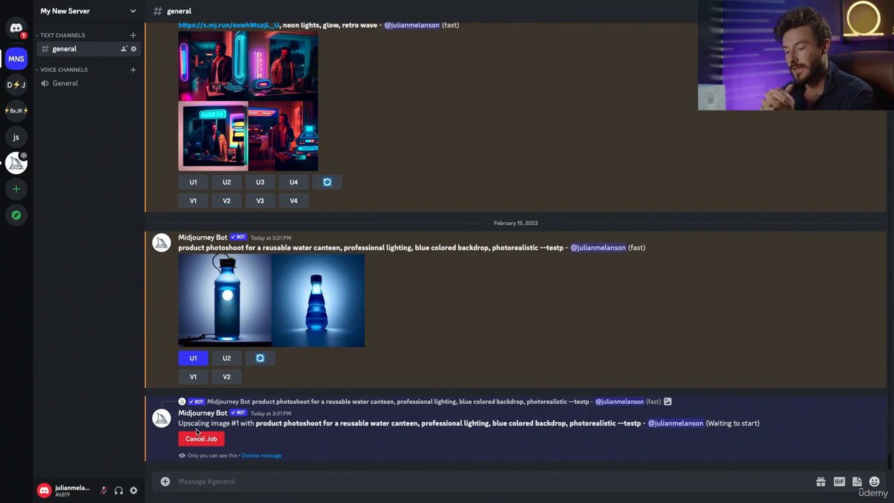
Enlarge the upscaled water canteen image and save it to the Downloads folder.
left_click(265, 349)
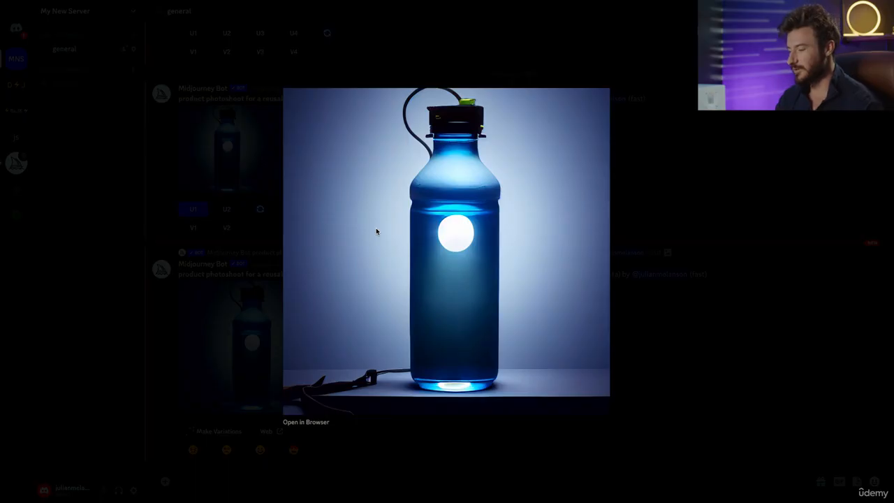
right_click(375, 231)
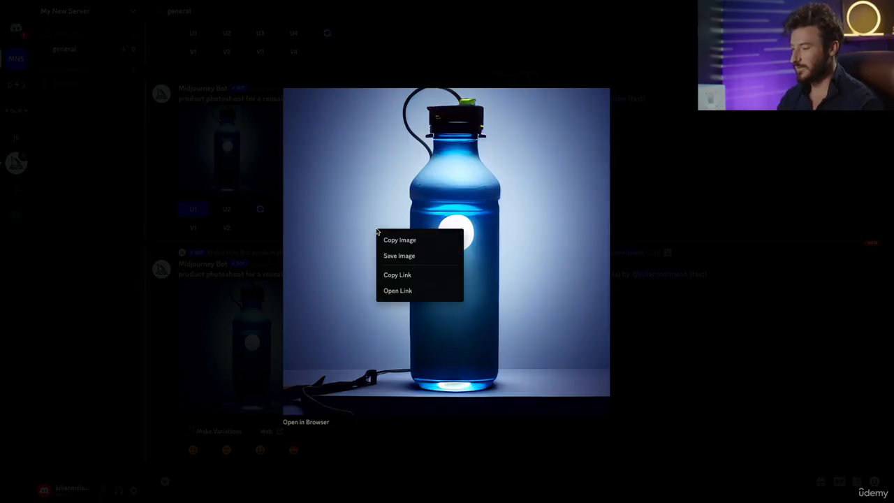
left_click(423, 255)
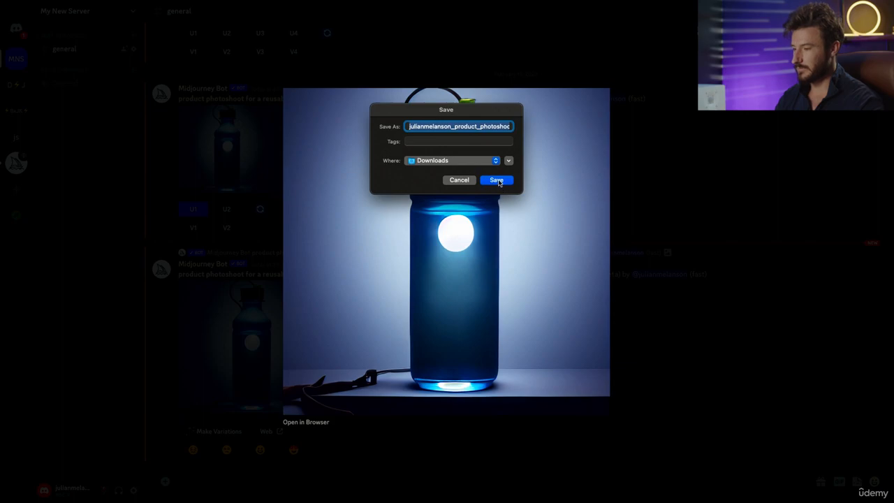
left_click(496, 180)
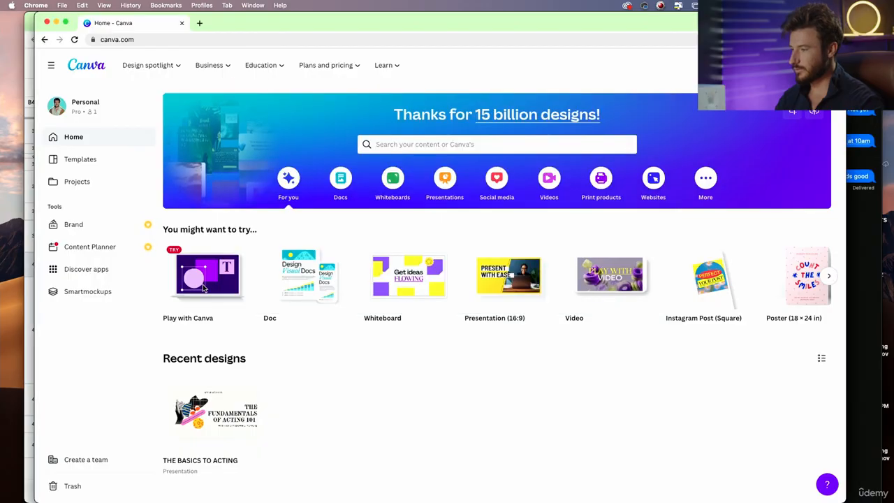
In Canva, open the saved canteen image from Downloads for photo editing and remove its background with BG Remover.
left_click(763, 65)
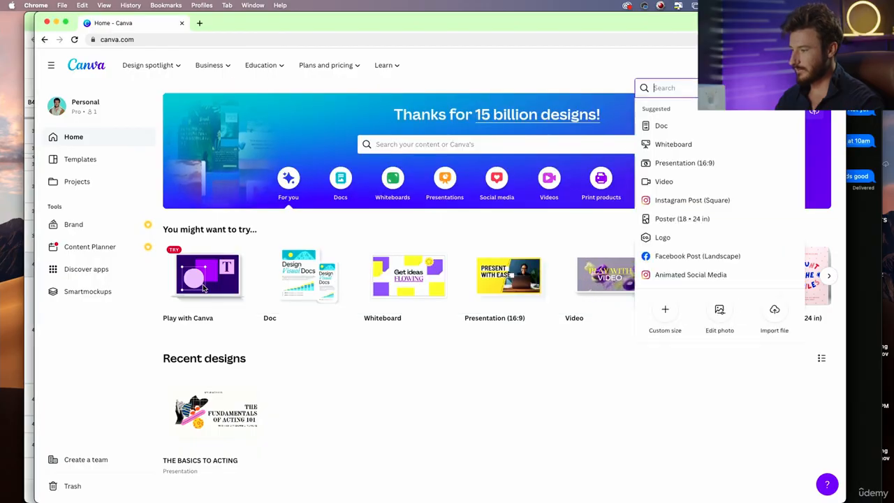
left_click(719, 311)
left_click(157, 163)
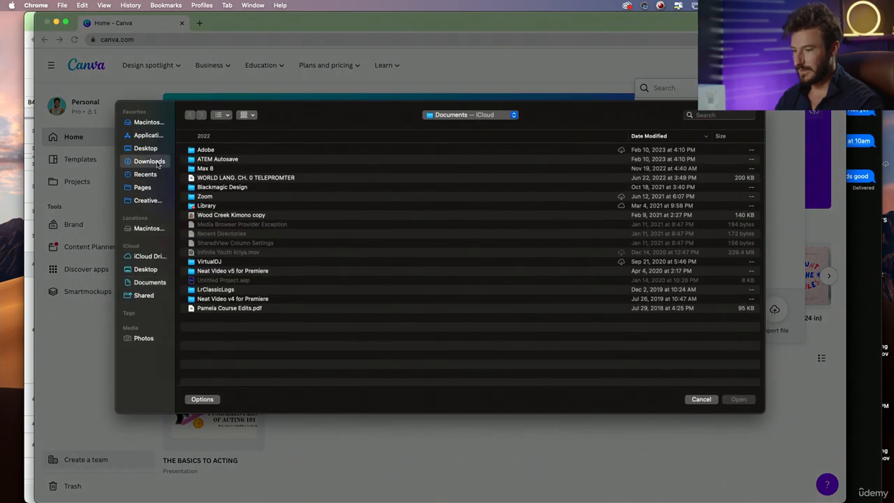
double_click(238, 149)
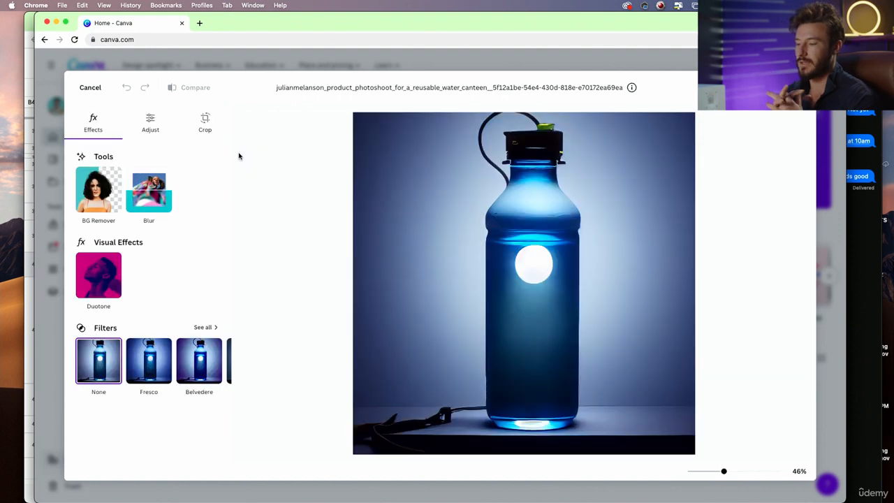
left_click(105, 196)
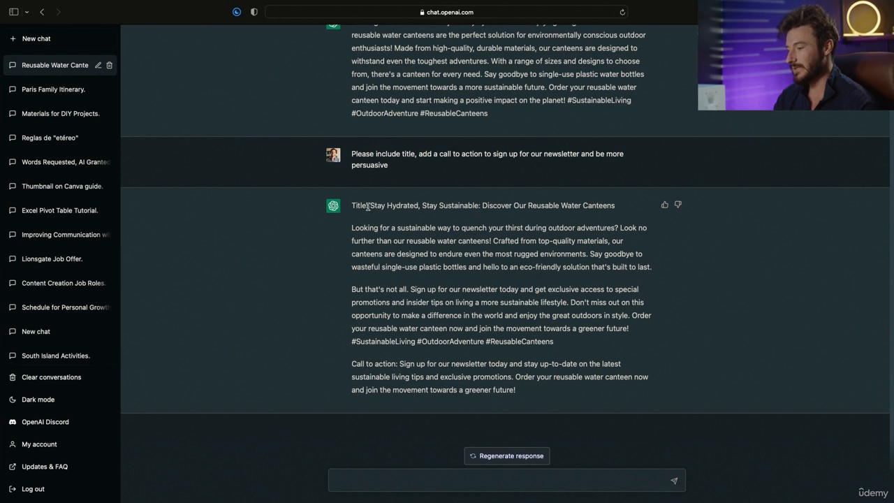
In ChatGPT, highlight the ad title and the body paragraphs of the latest reply to review the copy.
left_click_drag(370, 206, 626, 205)
left_click_drag(421, 227, 611, 327)
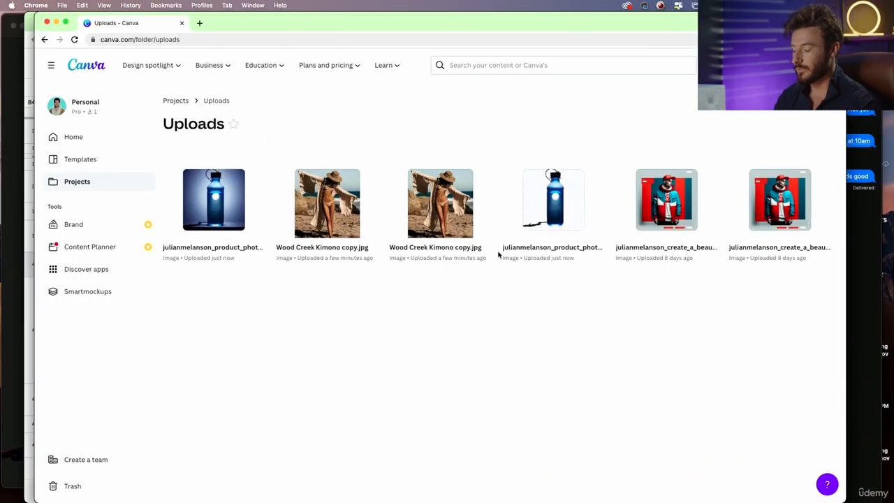
View the upscaled canteen image enlarged in Discord and compare it with the copy in Canva's photo editor.
key("super+Tab")
key("super+Tab")
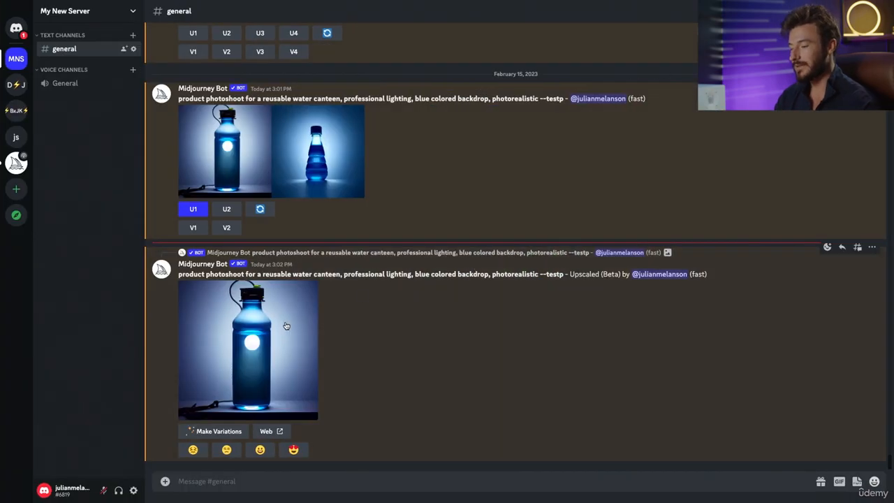
left_click(286, 325)
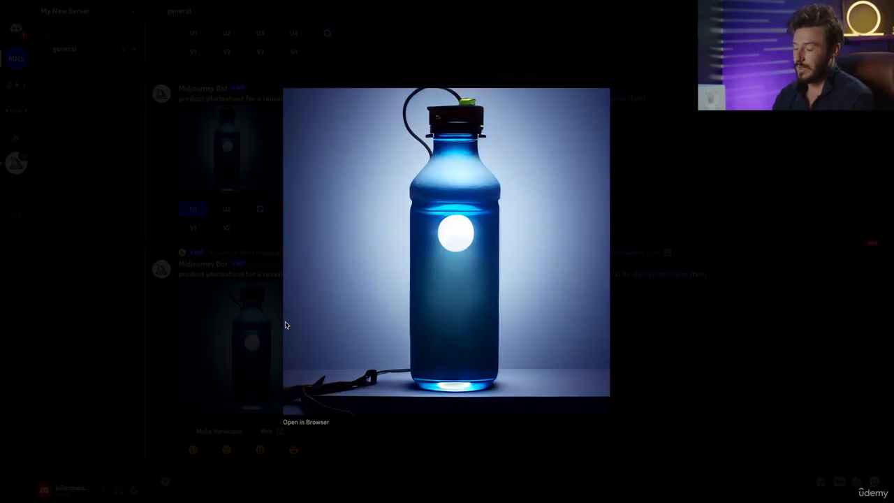
key("super+Tab")
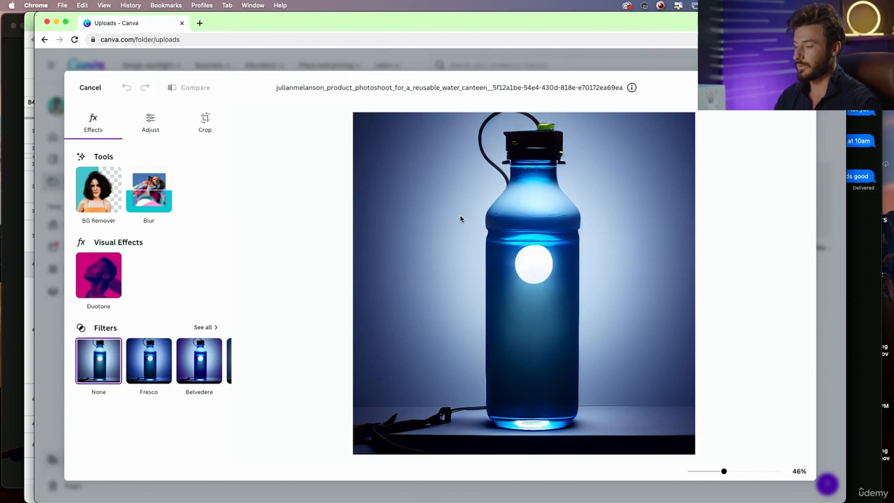
key("super+Tab")
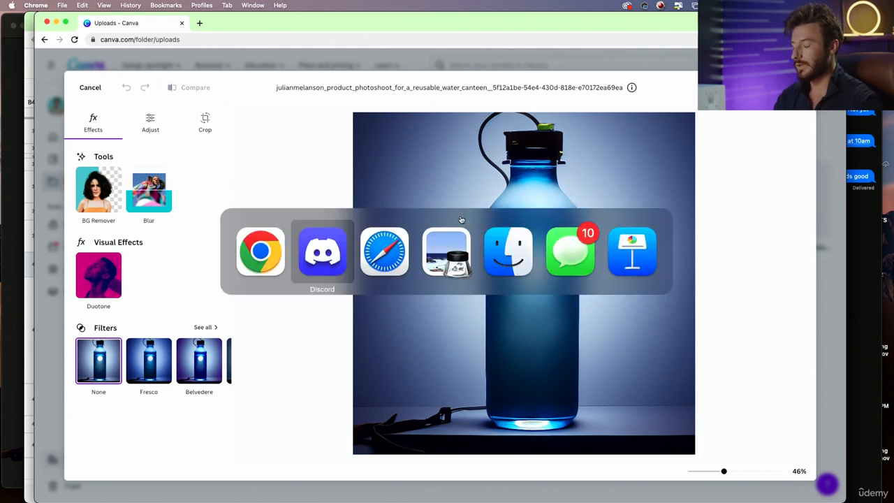
key("super+shift+Tab")
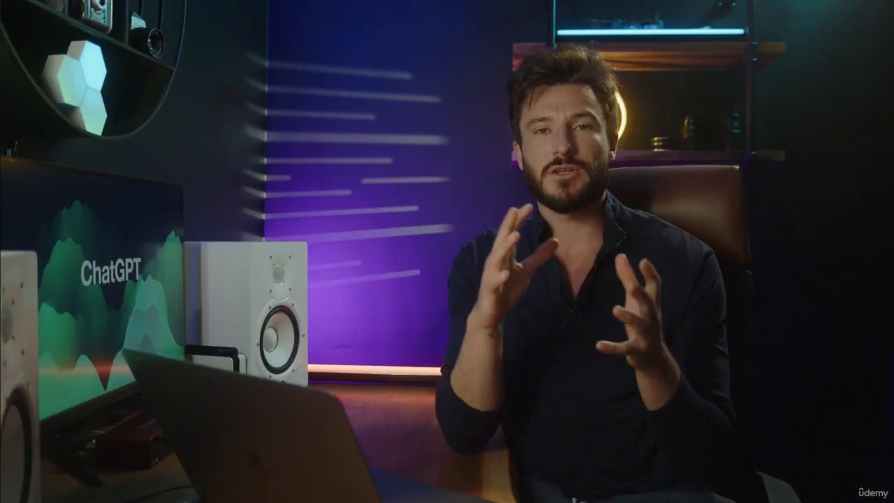